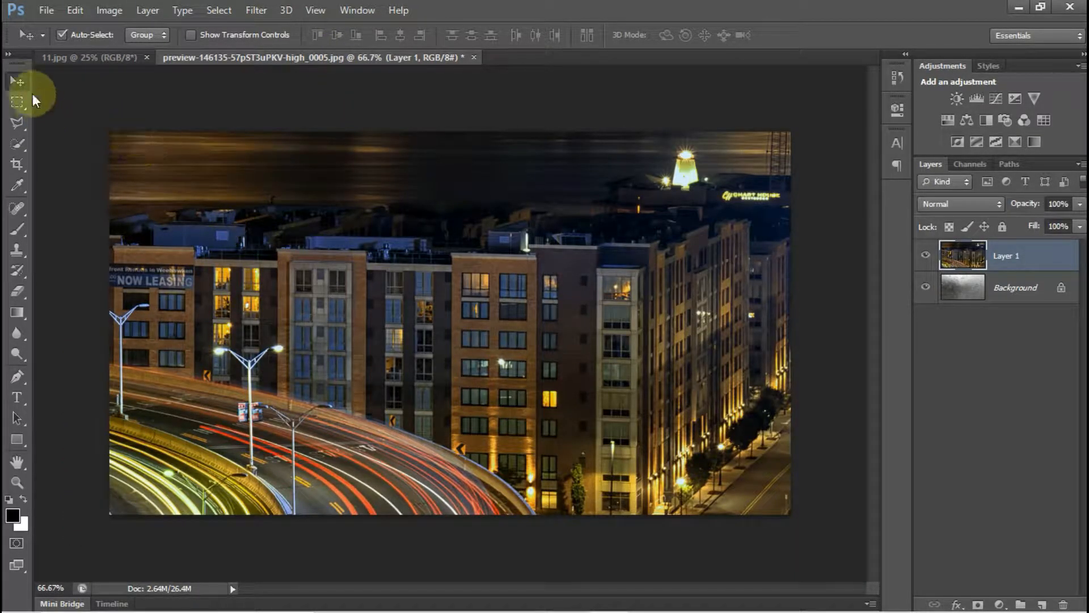
Scale the city photo layer to about 38% wide and 39% high and position it to cover the canvas.
{"action": "key", "text": "ctrl+t"}
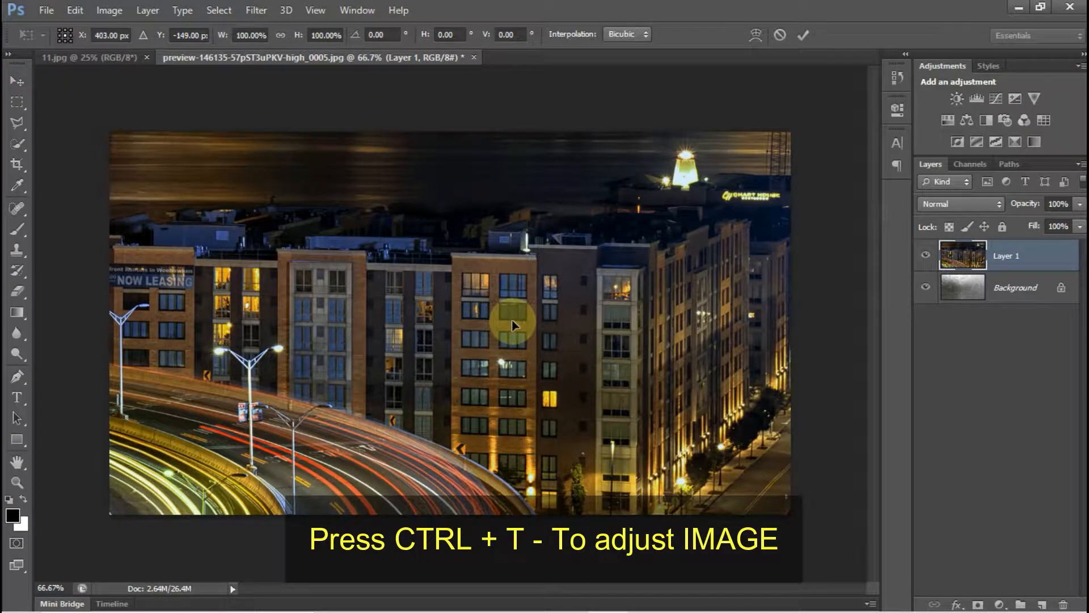
{"action": "key", "text": "ctrl+0"}
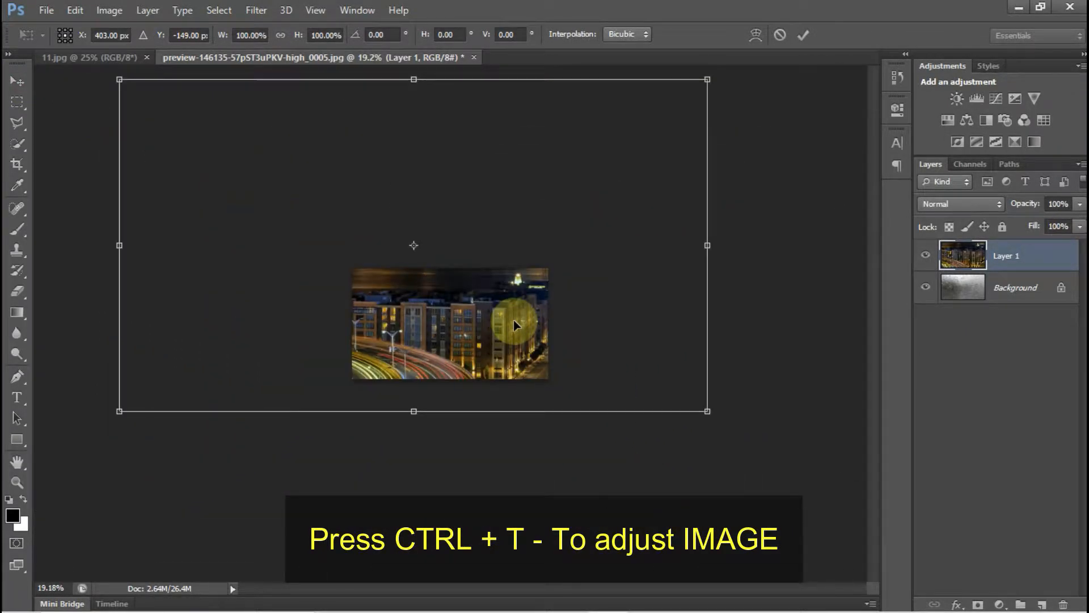
{"action": "left_click_drag", "start_coordinate": [557, 312], "coordinate": [587, 386]}
{"action": "left_click_drag", "start_coordinate": [739, 486], "coordinate": [436, 330]}
{"action": "left_click_drag", "start_coordinate": [379, 247], "coordinate": [527, 331]}
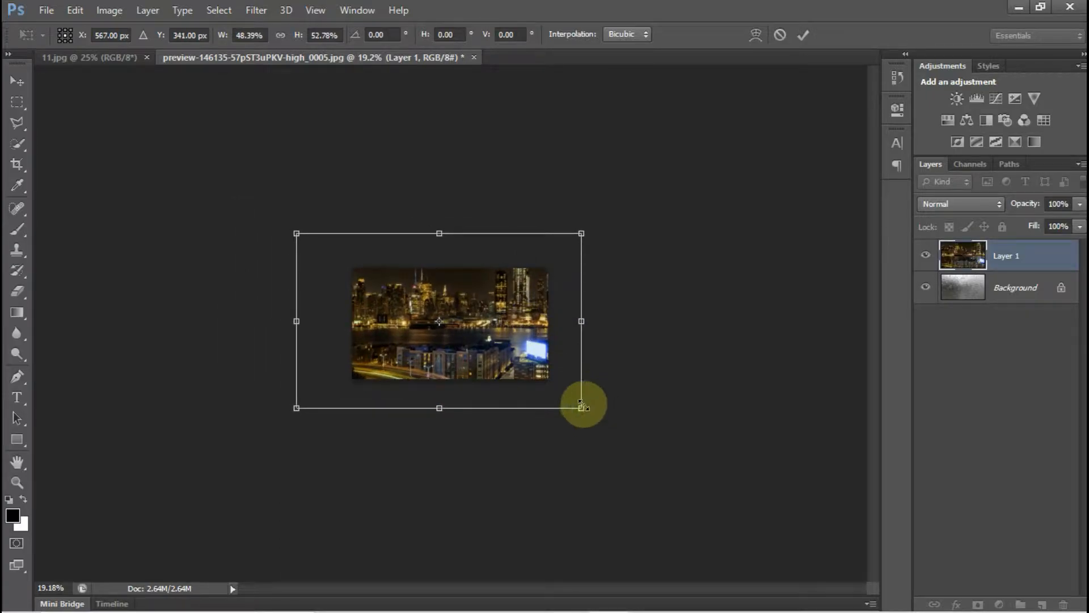
{"action": "left_click_drag", "start_coordinate": [579, 403], "coordinate": [546, 379]}
{"action": "left_click_drag", "start_coordinate": [507, 344], "coordinate": [522, 349]}
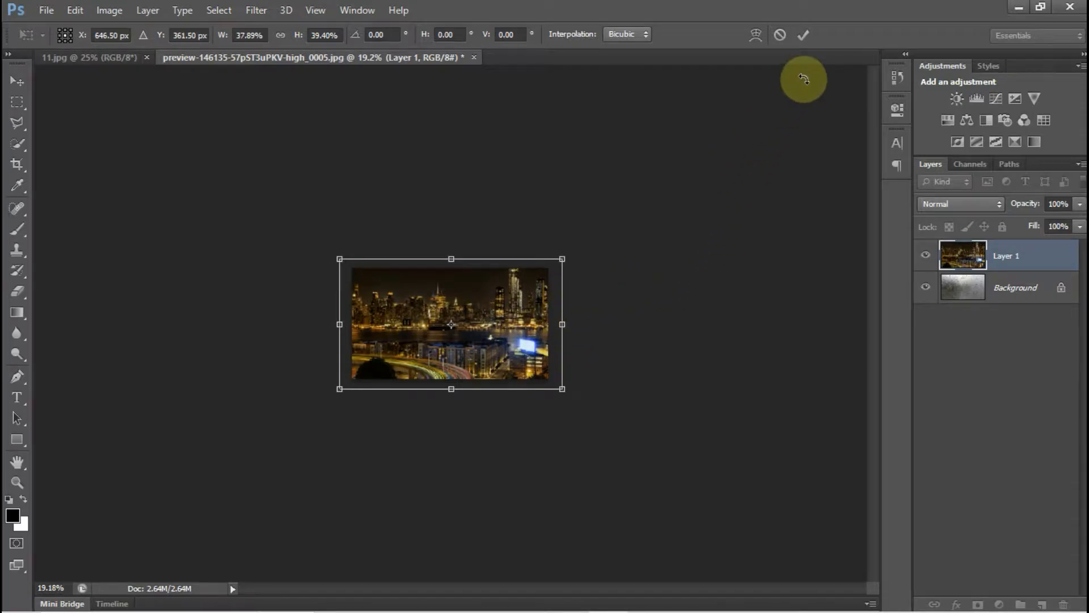
{"action": "left_click", "coordinate": [802, 38]}
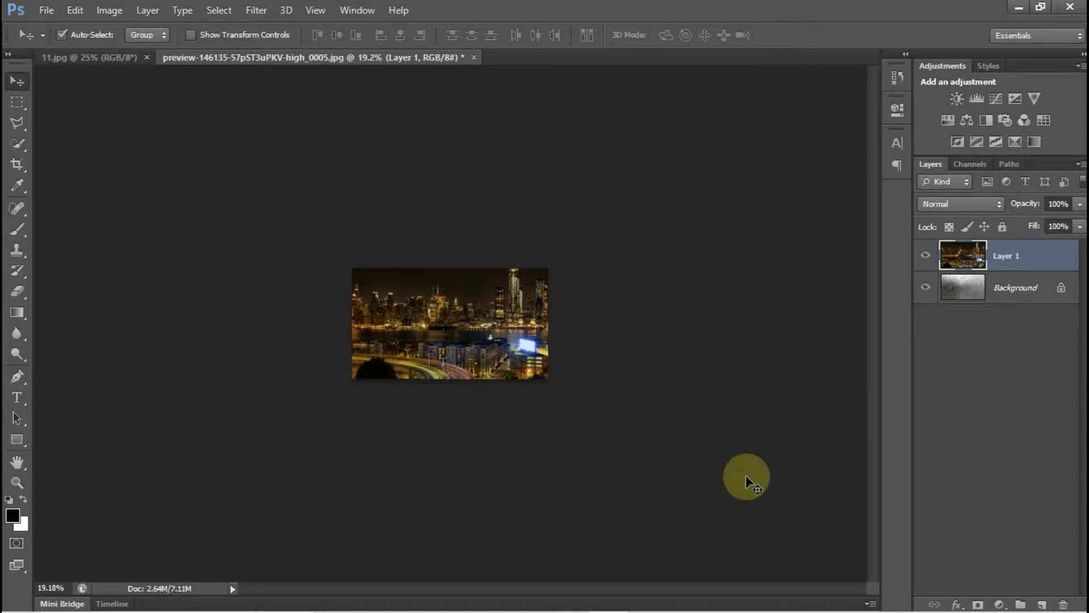
Convert the city photo layer, Layer 1, to a smart object.
{"action": "key", "text": "ctrl+0"}
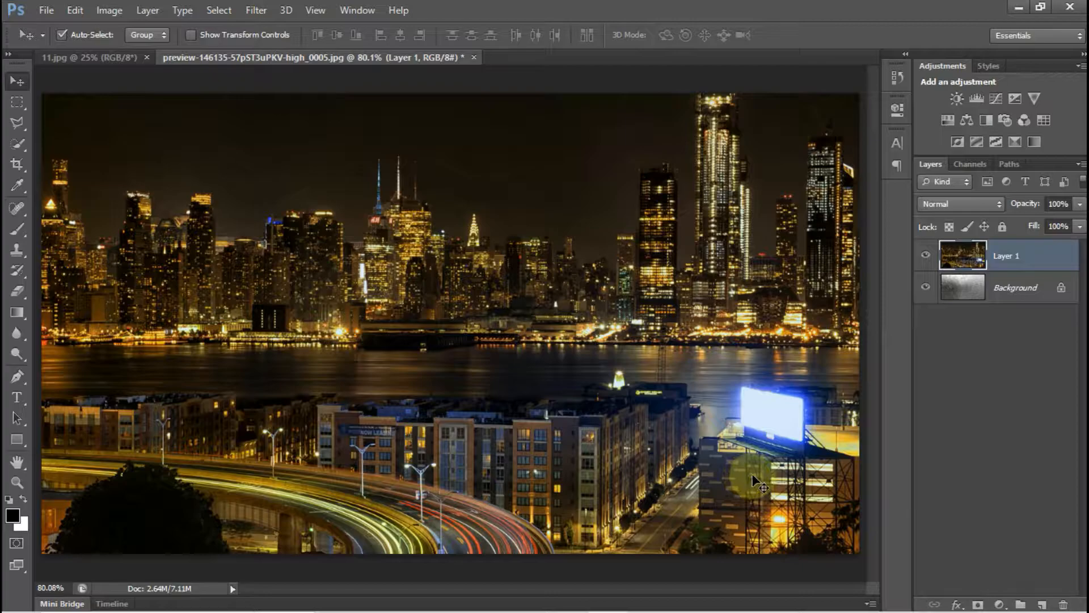
{"action": "right_click", "coordinate": [1019, 258]}
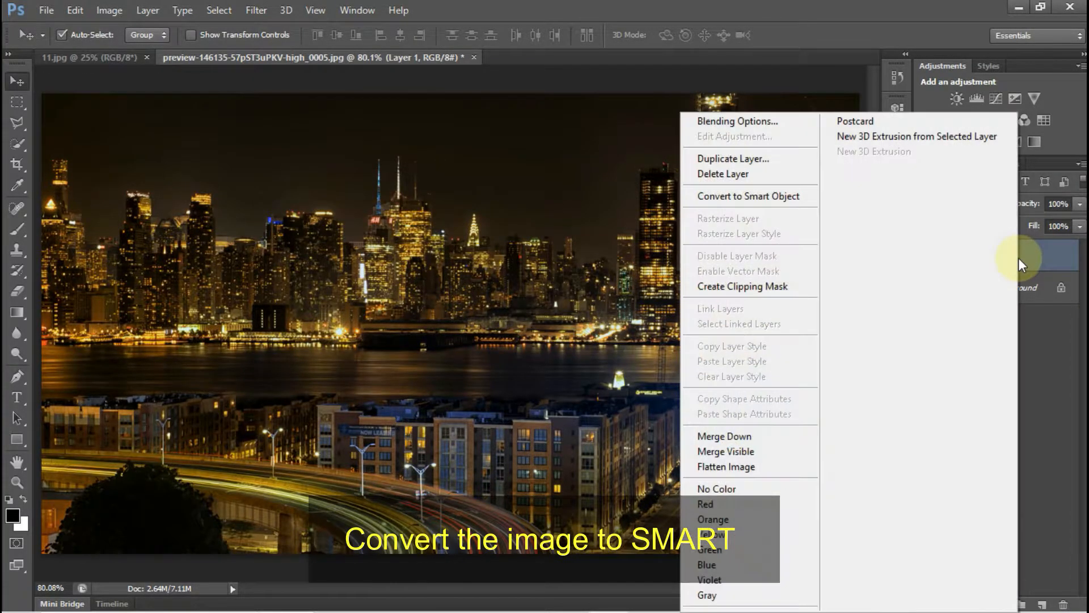
{"action": "left_click", "coordinate": [795, 197]}
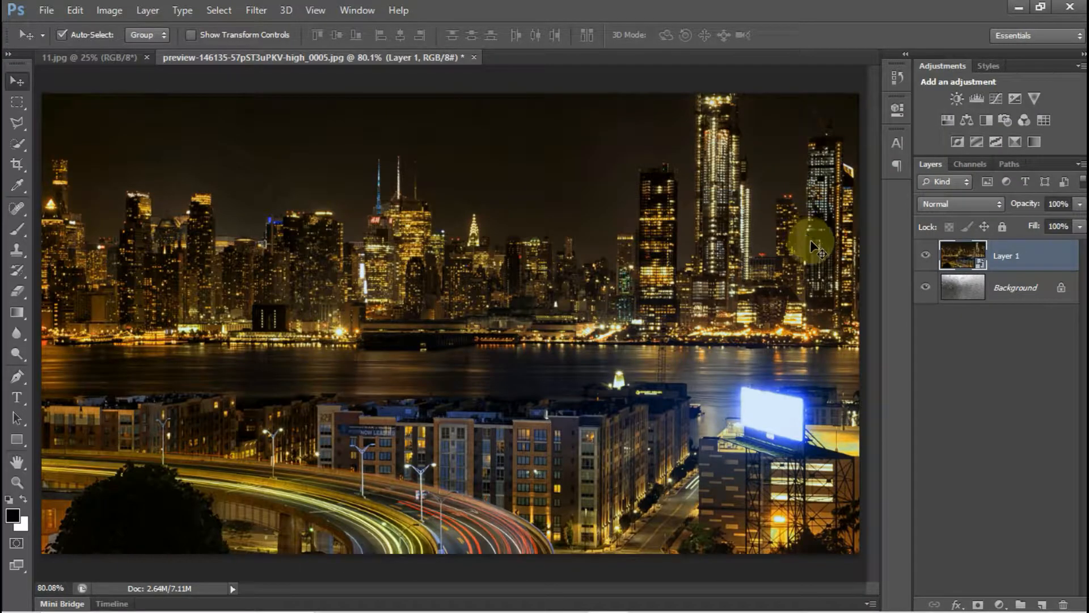
Apply a Gaussian Blur with a 10-pixel radius to Layer 1 and set its blend mode to Overlay.
{"action": "left_click", "coordinate": [257, 10]}
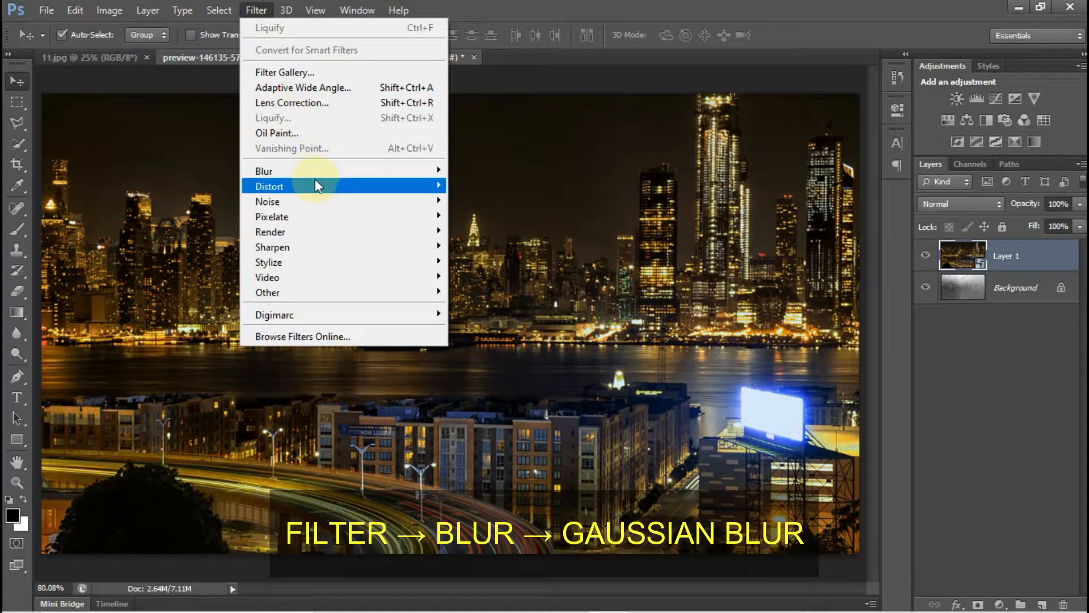
{"action": "mouse_move", "coordinate": [378, 170]}
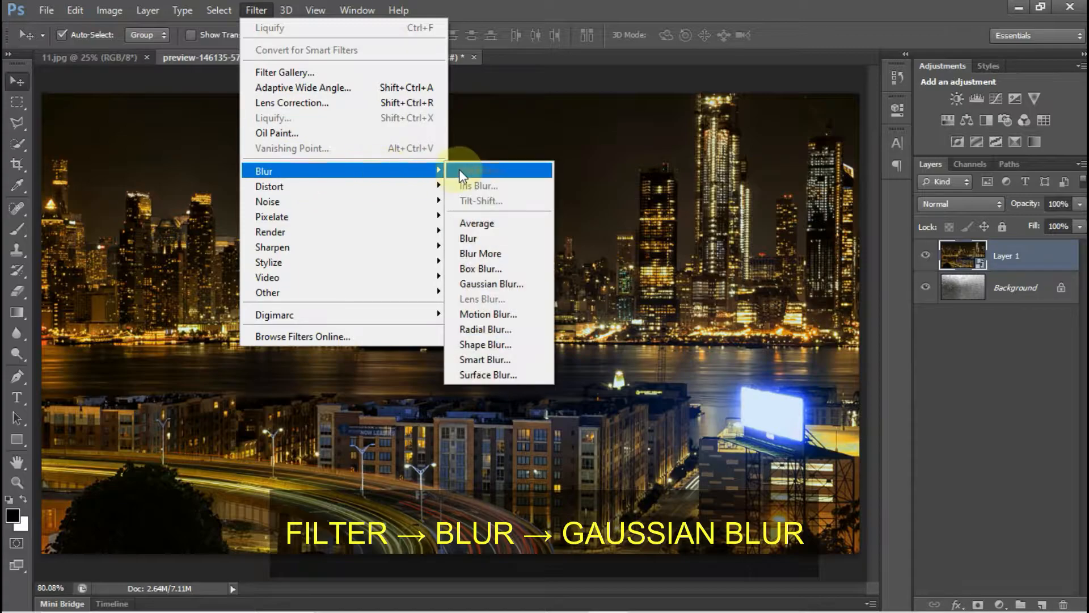
{"action": "left_click", "coordinate": [508, 284]}
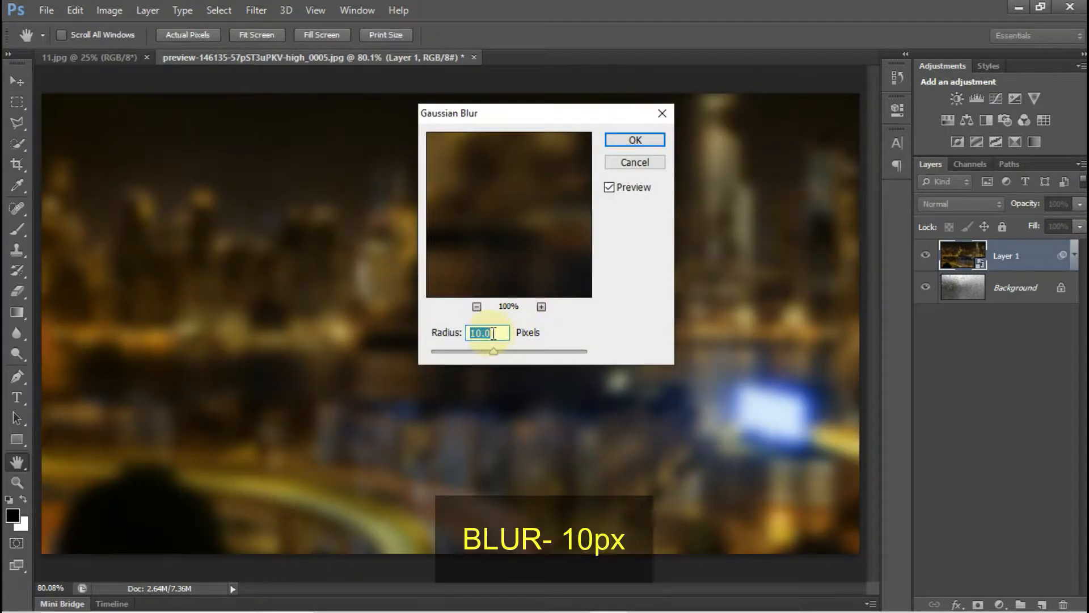
{"action": "left_click", "coordinate": [646, 141]}
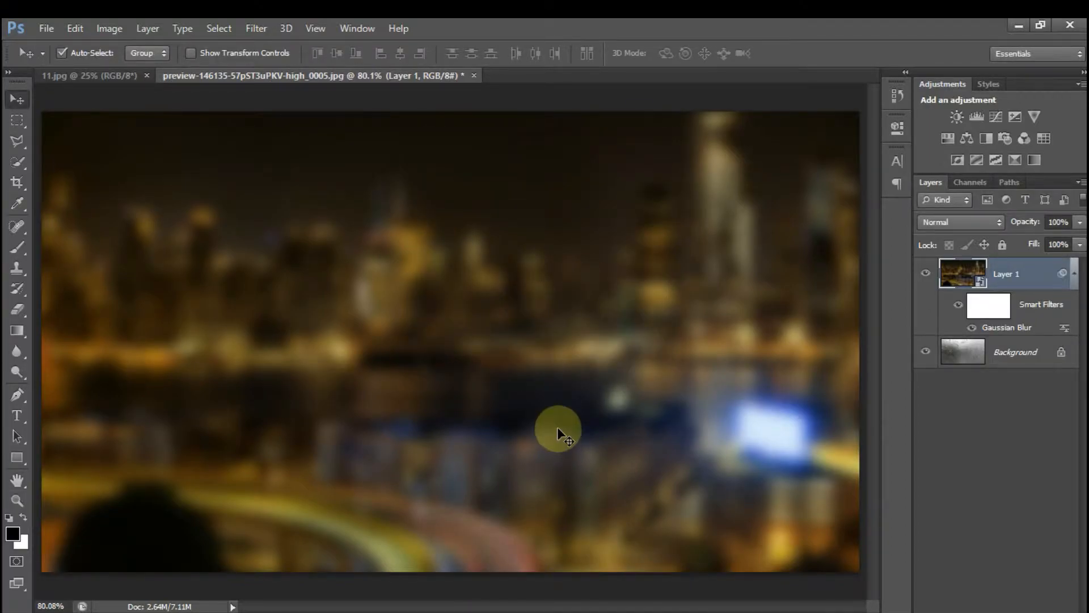
{"action": "left_click", "coordinate": [999, 222]}
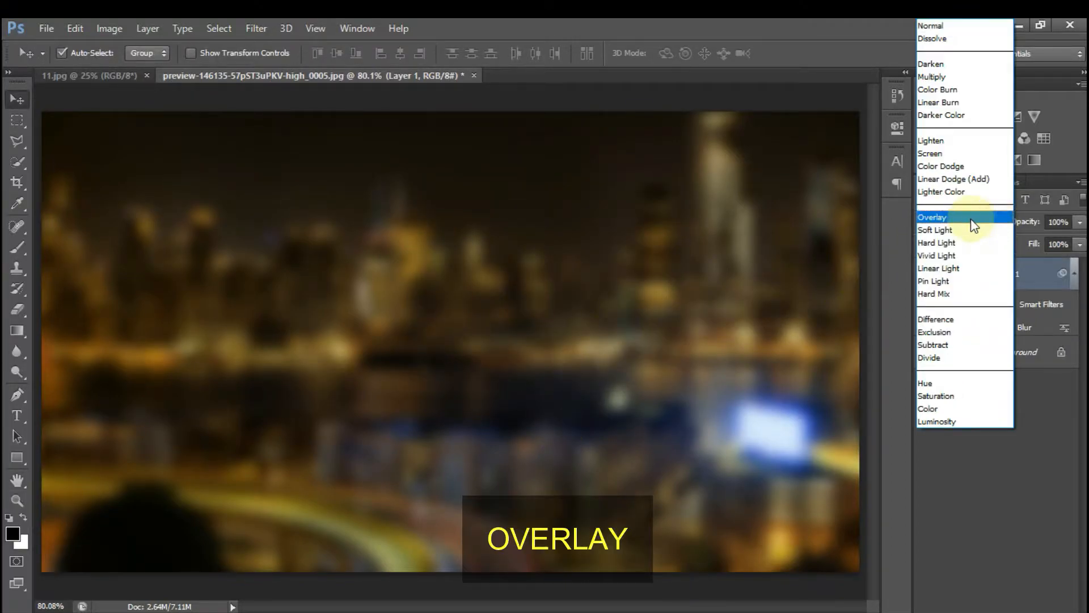
{"action": "left_click", "coordinate": [965, 215]}
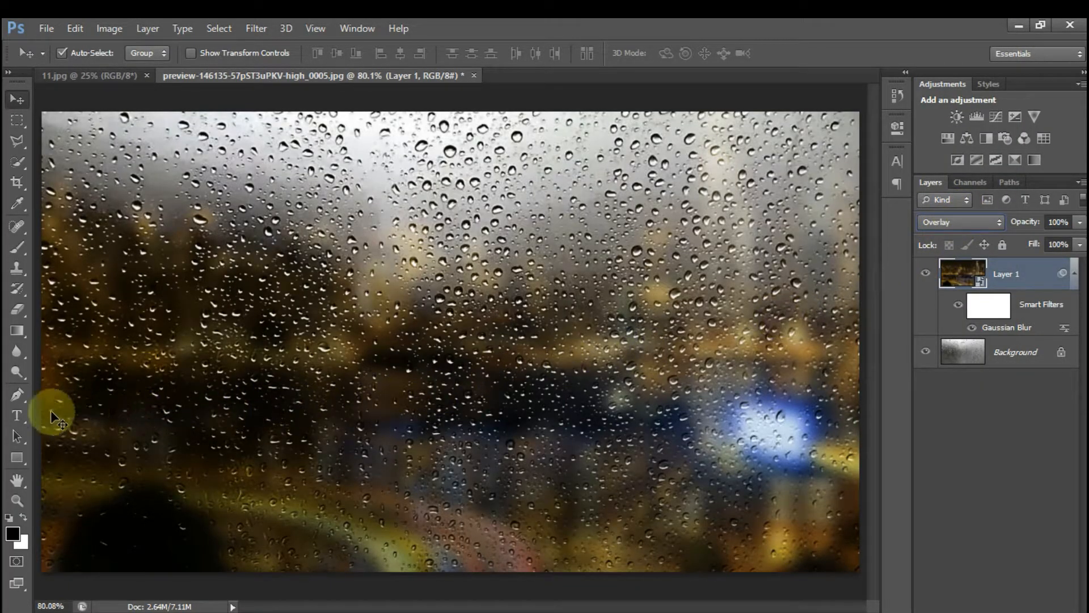
Add the text "Rainy" in black Yellowtail at 326 pt across the upper part of the image.
{"action": "left_click", "coordinate": [23, 415]}
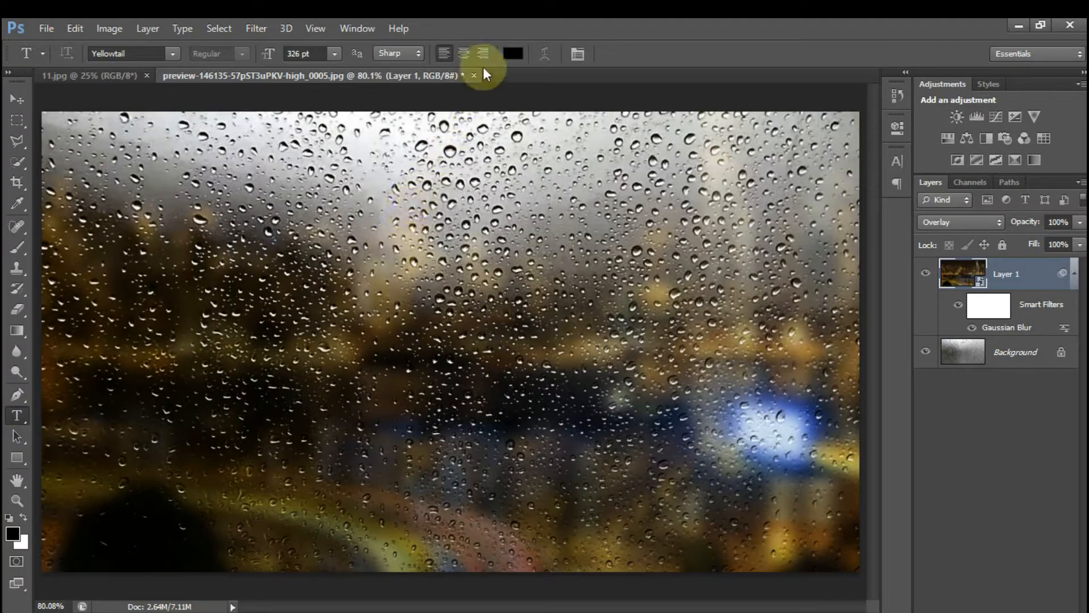
{"action": "left_click", "coordinate": [512, 55]}
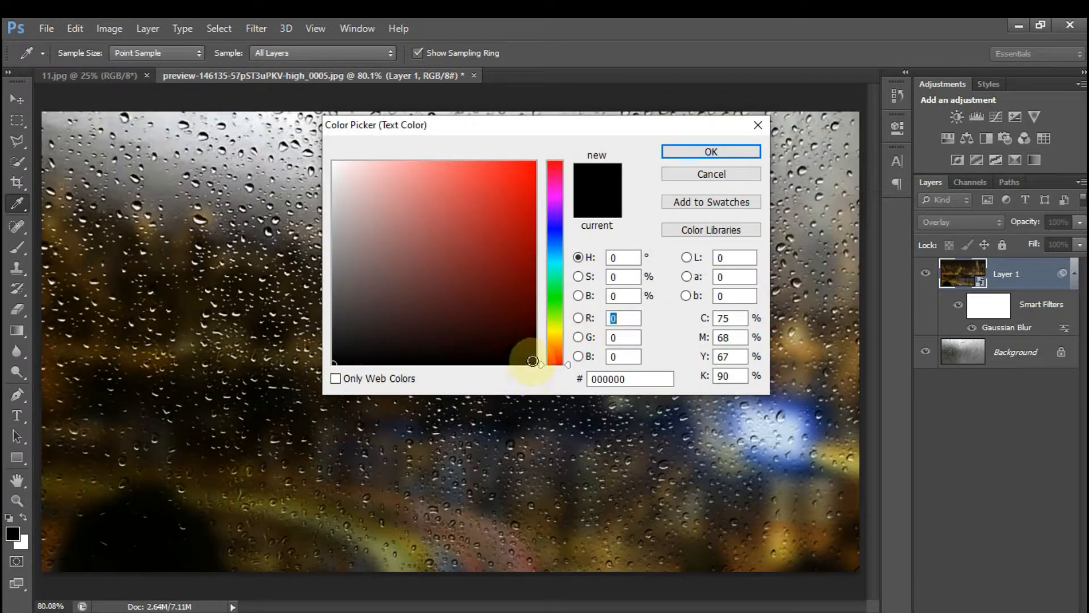
{"action": "left_click", "coordinate": [711, 152]}
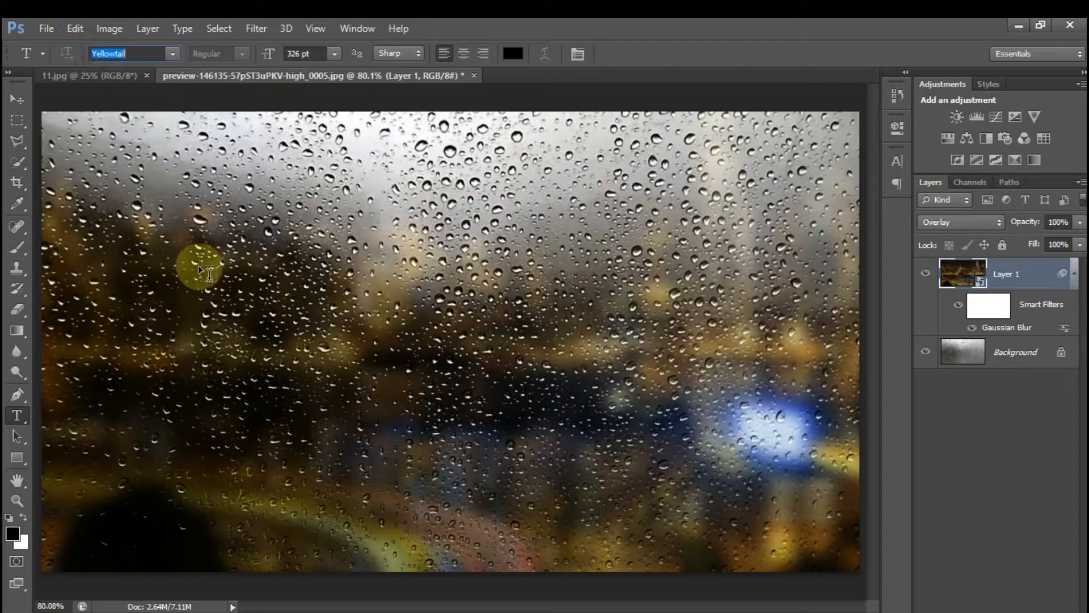
{"action": "left_click", "coordinate": [199, 294]}
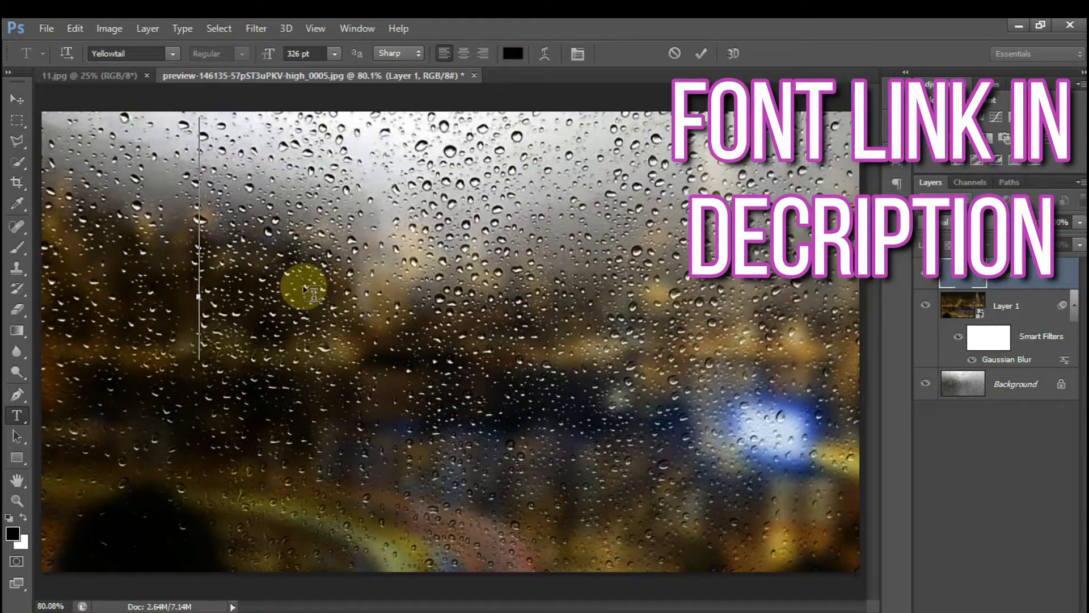
{"action": "type", "text": "Rainy"}
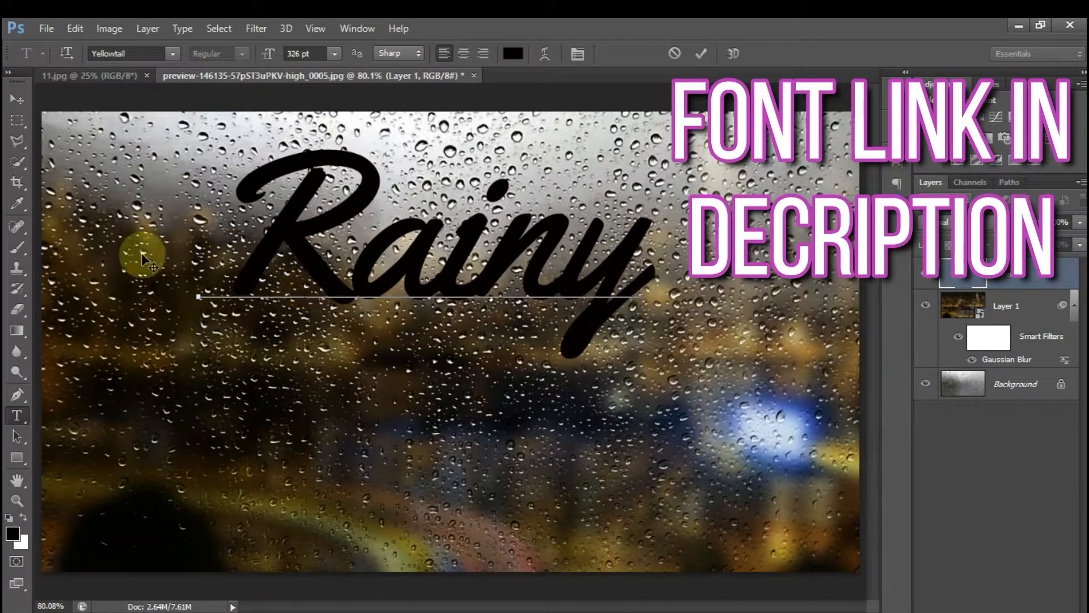
{"action": "left_click", "coordinate": [18, 99]}
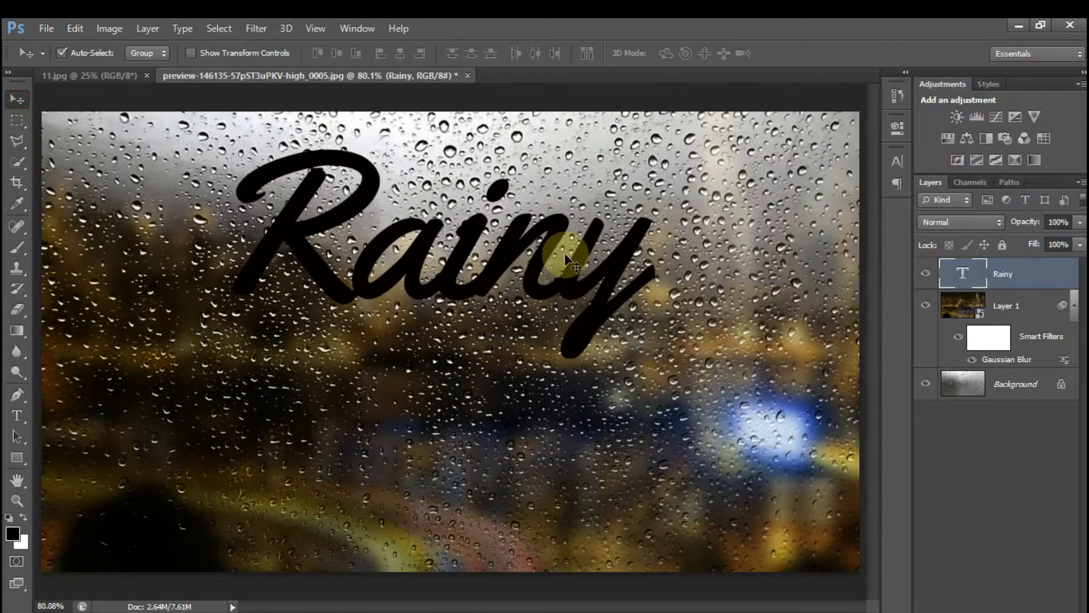
Enlarge the Rainy text to span most of the image, tilt it about 11° counterclockwise and position it near the middle.
{"action": "key", "text": "ctrl+t"}
{"action": "left_click_drag", "start_coordinate": [656, 356], "coordinate": [781, 427]}
{"action": "left_click_drag", "start_coordinate": [623, 298], "coordinate": [542, 361]}
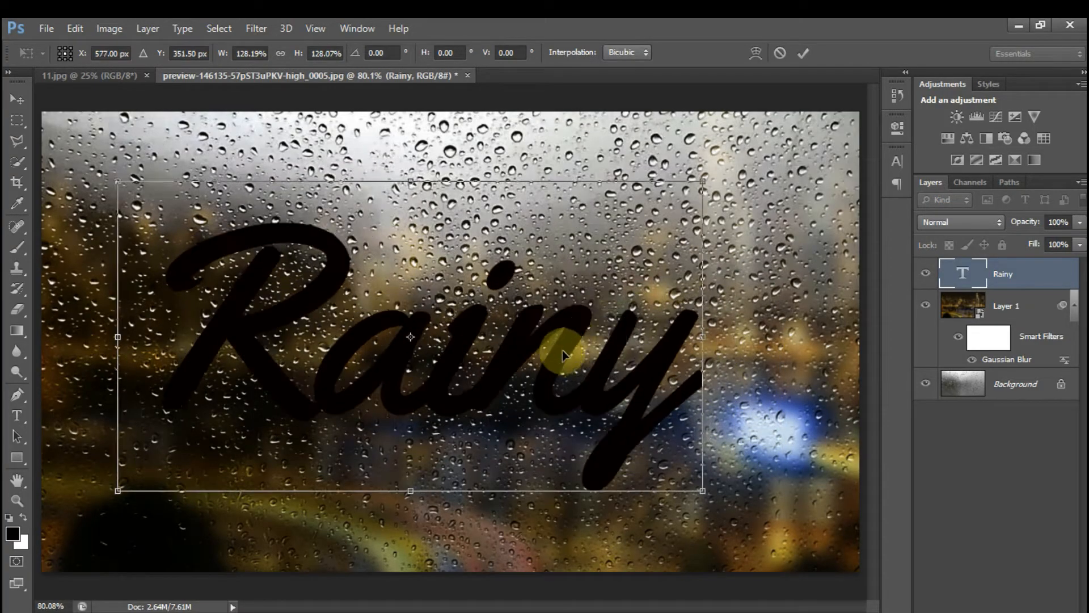
{"action": "left_click_drag", "start_coordinate": [748, 164], "coordinate": [694, 118]}
{"action": "left_click_drag", "start_coordinate": [540, 349], "coordinate": [563, 337]}
{"action": "left_click_drag", "start_coordinate": [726, 137], "coordinate": [717, 123]}
{"action": "left_click_drag", "start_coordinate": [616, 299], "coordinate": [606, 308]}
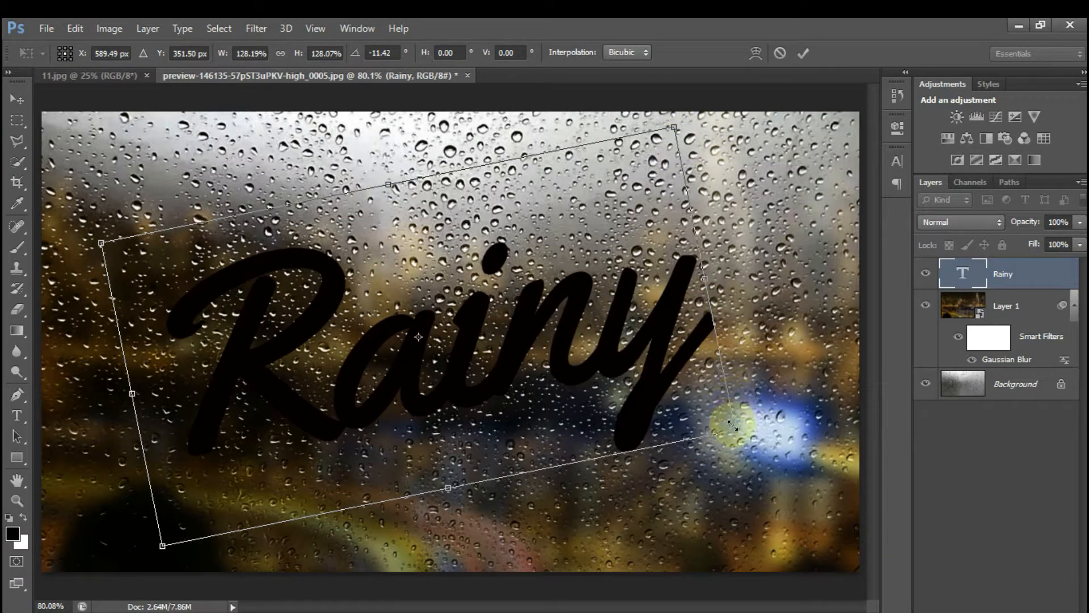
{"action": "left_click_drag", "start_coordinate": [736, 425], "coordinate": [788, 441]}
{"action": "left_click_drag", "start_coordinate": [708, 352], "coordinate": [654, 327]}
{"action": "left_click", "coordinate": [803, 53]}
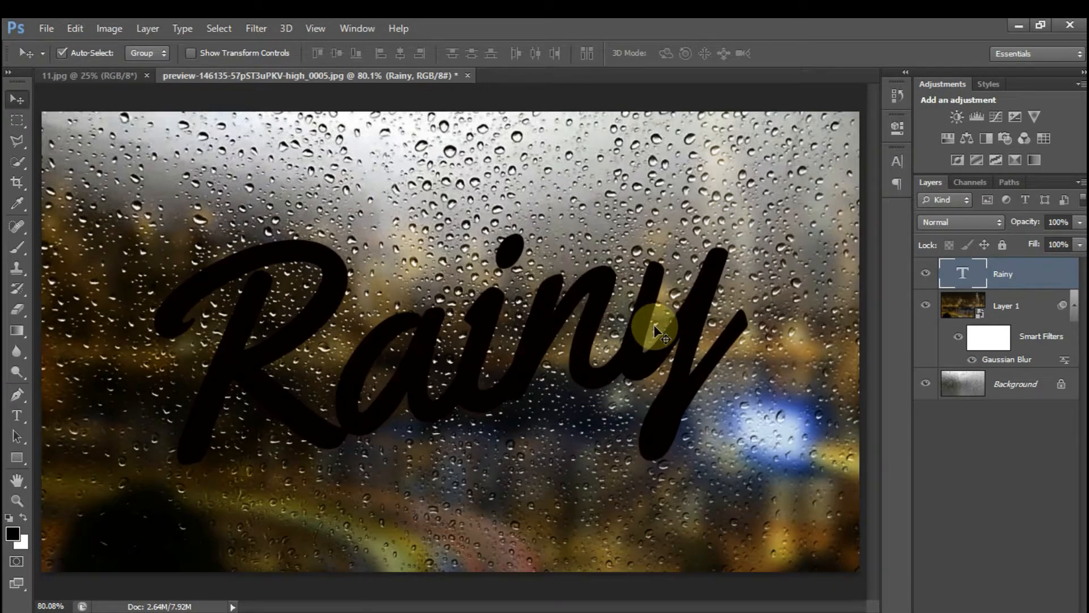
Move the Rainy text layer below Layer 1 and open it in the Liquify filter, rasterizing the type.
{"action": "left_click_drag", "start_coordinate": [1028, 264], "coordinate": [1040, 366]}
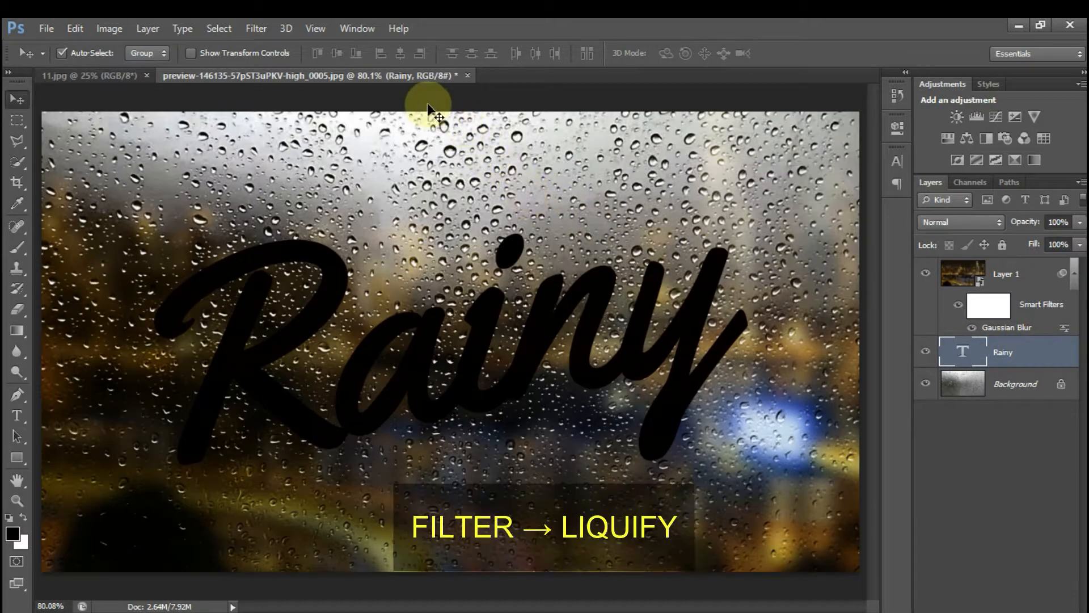
{"action": "left_click", "coordinate": [255, 29]}
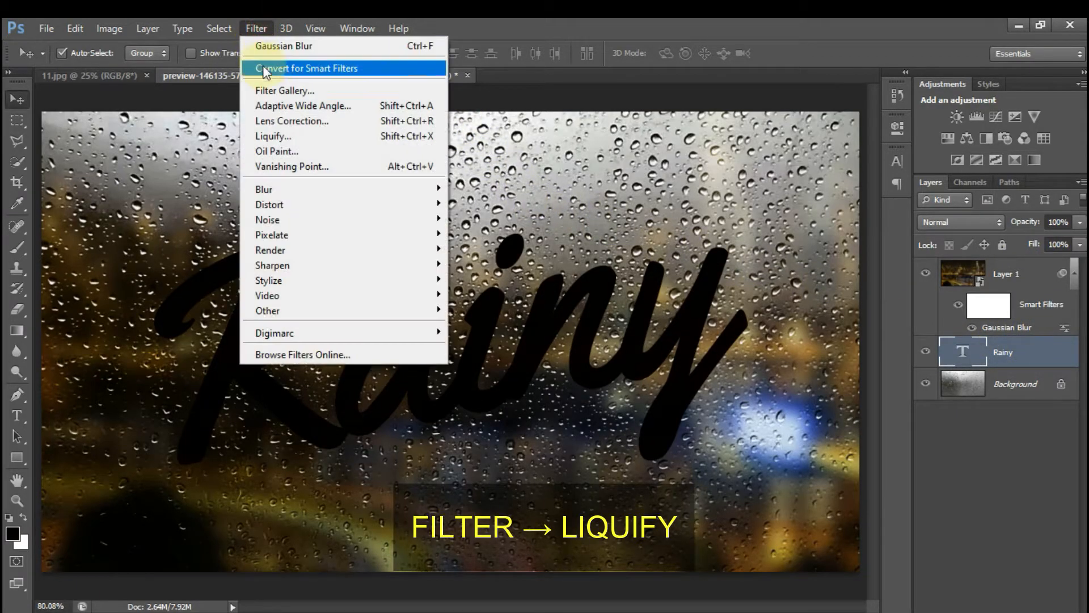
{"action": "left_click", "coordinate": [280, 136]}
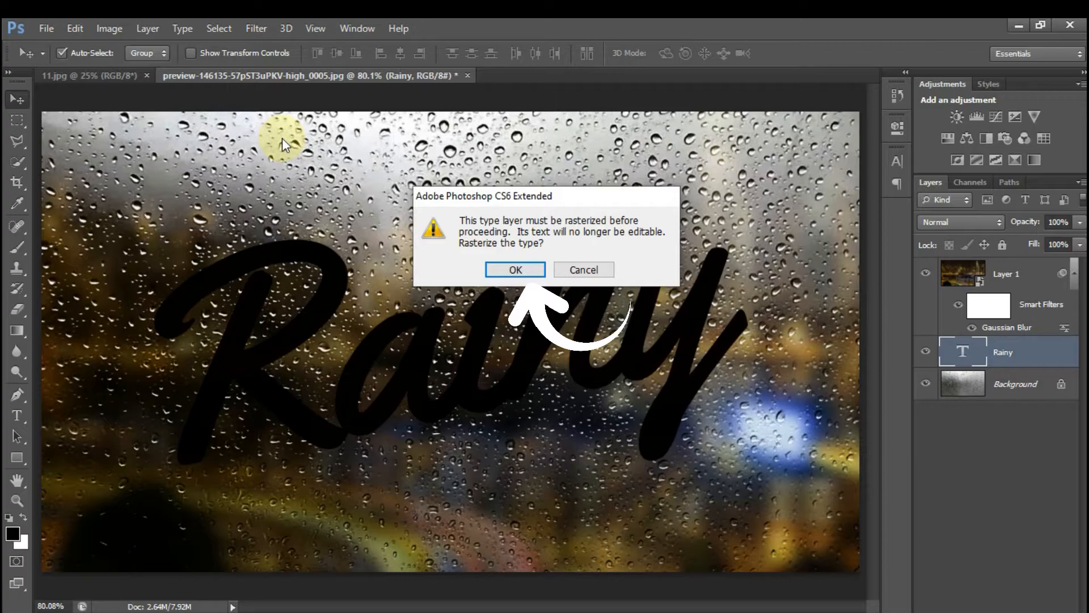
{"action": "left_click", "coordinate": [509, 270]}
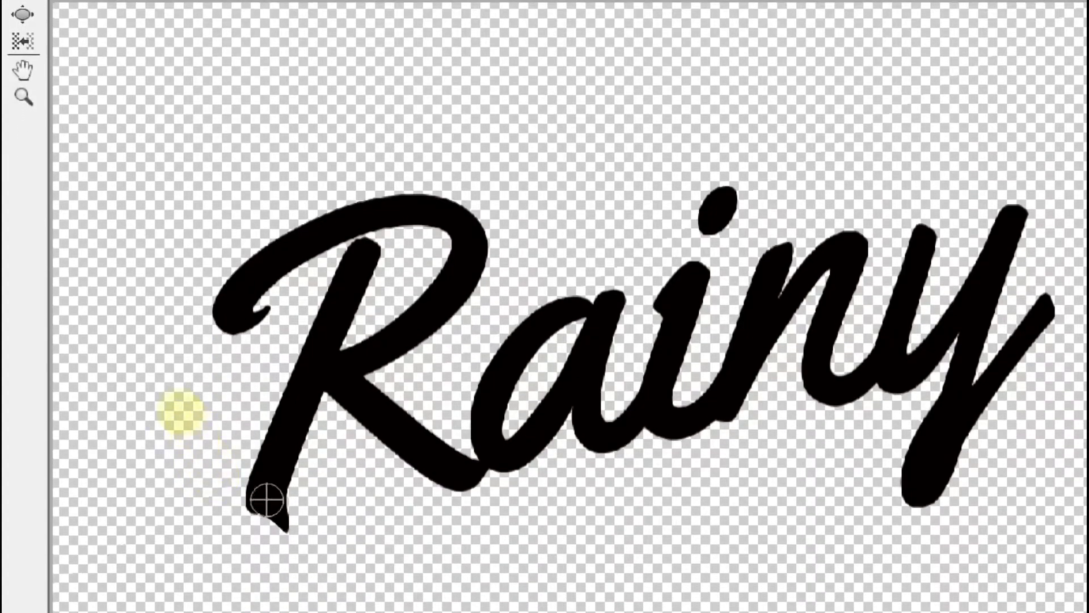
{"action": "left_click_drag", "start_coordinate": [263, 551], "coordinate": [303, 612]}
{"action": "key", "text": "ctrl+alt+z"}
{"action": "key", "text": "ctrl+alt+z"}
Warp pointed drips downward from the foot of the R's stem and from the end of its upper curl.
{"action": "left_click_drag", "start_coordinate": [263, 502], "coordinate": [306, 566]}
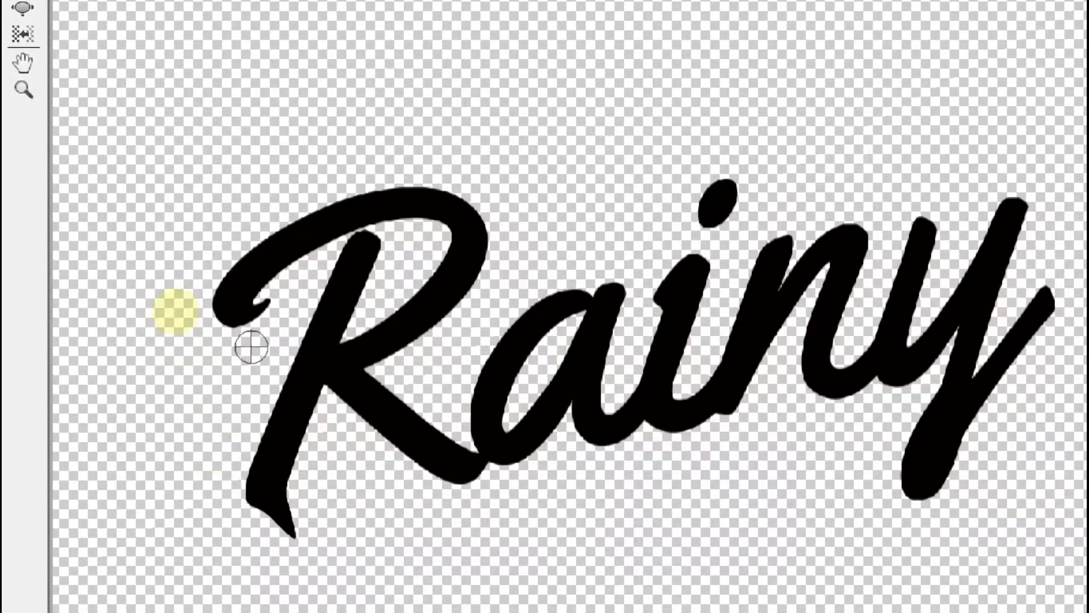
{"action": "left_click_drag", "start_coordinate": [257, 307], "coordinate": [239, 387]}
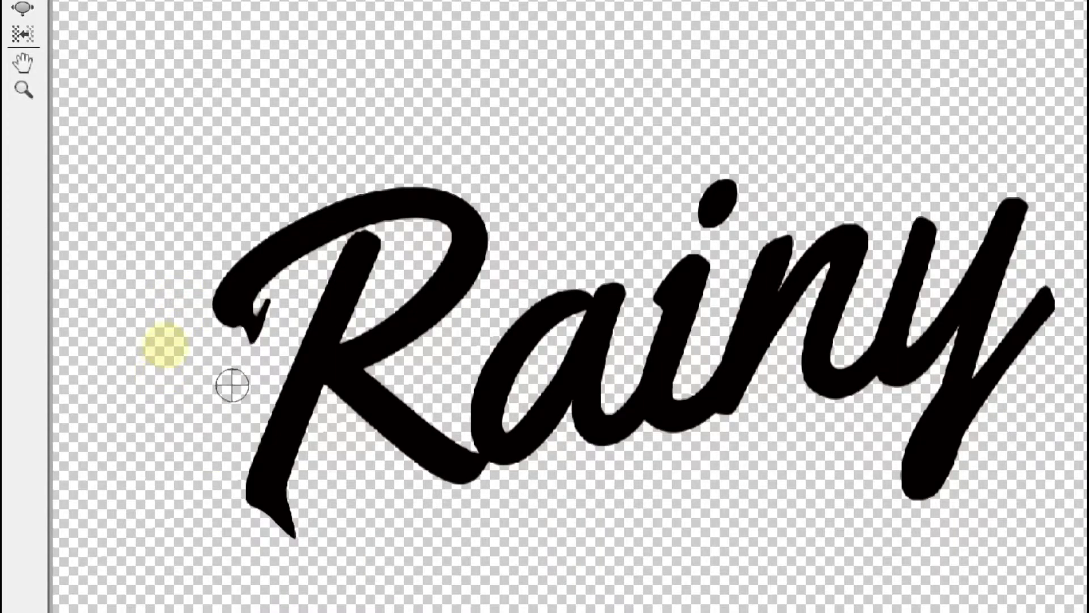
{"action": "left_click_drag", "start_coordinate": [243, 321], "coordinate": [248, 380]}
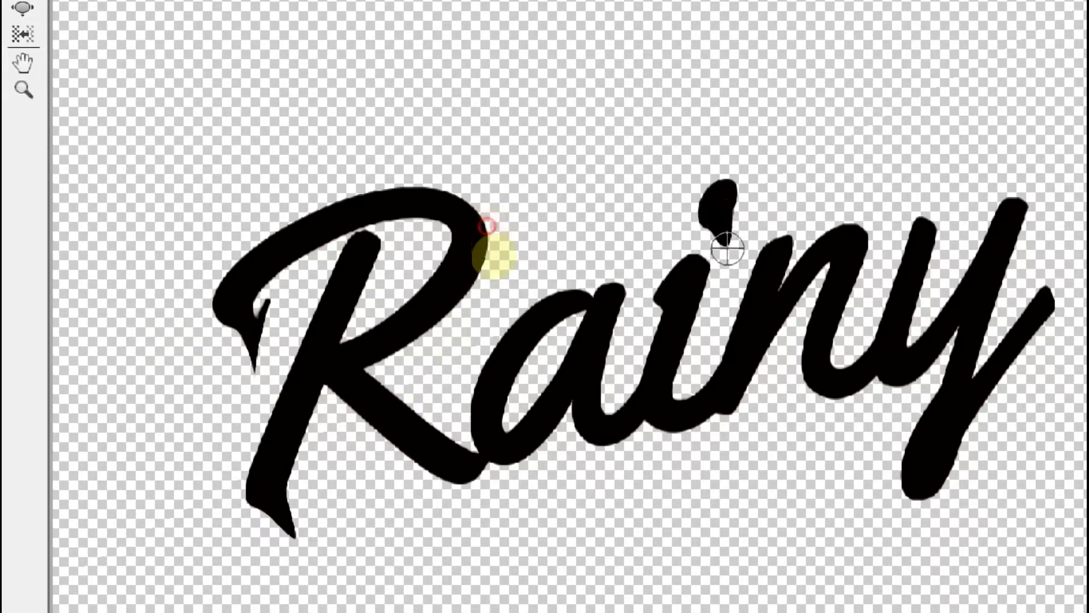
Warp drips downward from the i's dot and the stroke ends of the y, and apply the Liquify filter.
{"action": "mouse_move", "coordinate": [725, 227]}
{"action": "left_mouse_down"}
{"action": "mouse_move", "coordinate": [725, 307]}
{"action": "mouse_move", "coordinate": [722, 281]}
{"action": "left_mouse_up"}
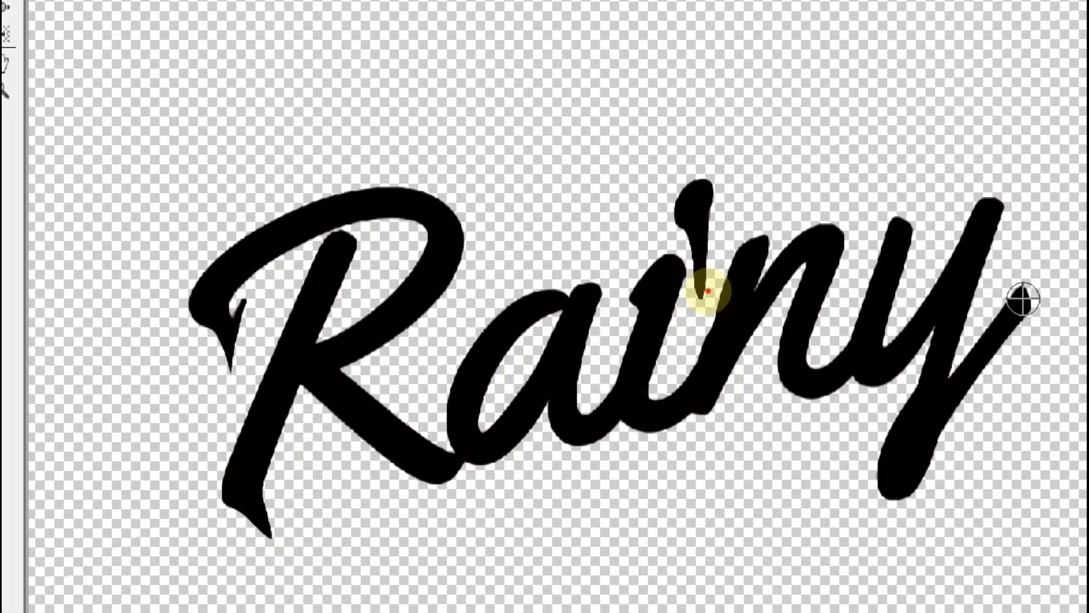
{"action": "mouse_move", "coordinate": [1023, 299]}
{"action": "left_mouse_down"}
{"action": "mouse_move", "coordinate": [1021, 413]}
{"action": "mouse_move", "coordinate": [1012, 316]}
{"action": "mouse_move", "coordinate": [1020, 411]}
{"action": "left_mouse_up"}
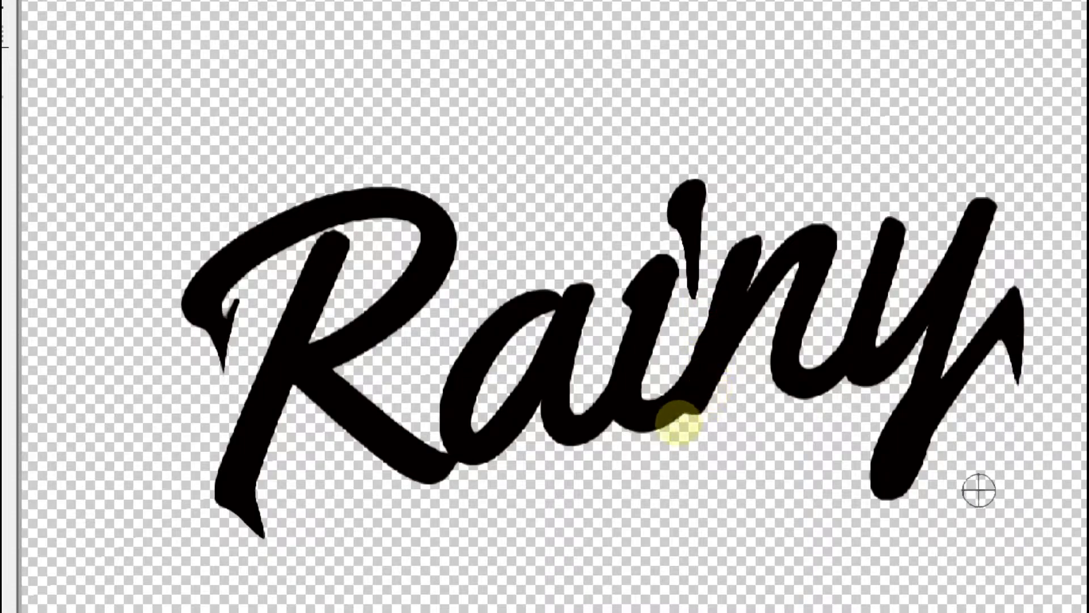
{"action": "mouse_move", "coordinate": [897, 486]}
{"action": "left_mouse_down"}
{"action": "mouse_move", "coordinate": [910, 515]}
{"action": "mouse_move", "coordinate": [905, 563]}
{"action": "left_mouse_up"}
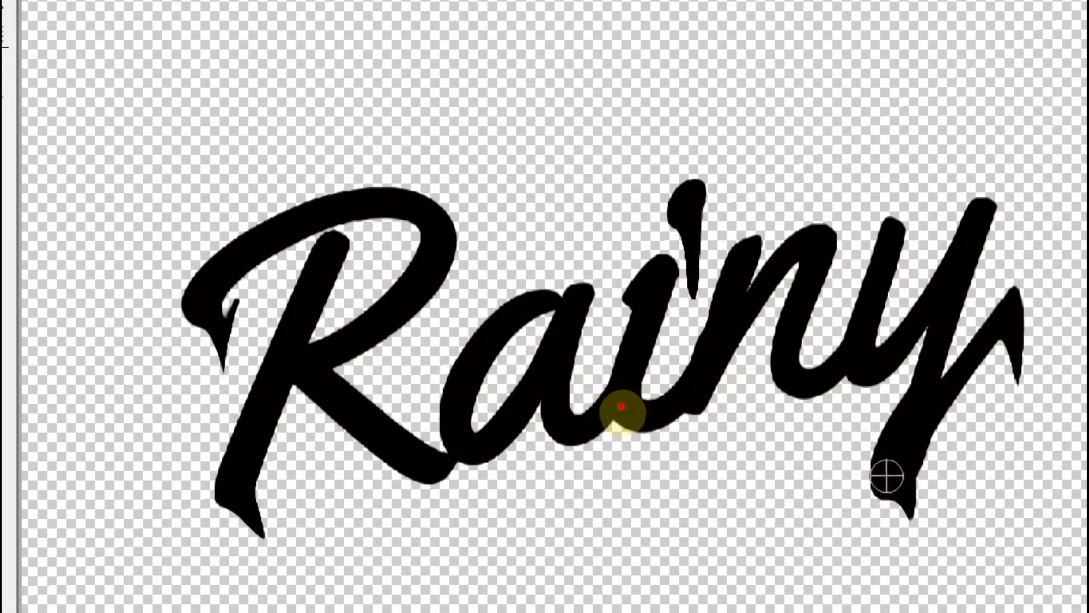
{"action": "left_click_drag", "start_coordinate": [882, 469], "coordinate": [905, 564]}
{"action": "mouse_move", "coordinate": [987, 222]}
{"action": "left_mouse_down"}
{"action": "mouse_move", "coordinate": [993, 213]}
{"action": "mouse_move", "coordinate": [1004, 278]}
{"action": "left_mouse_up"}
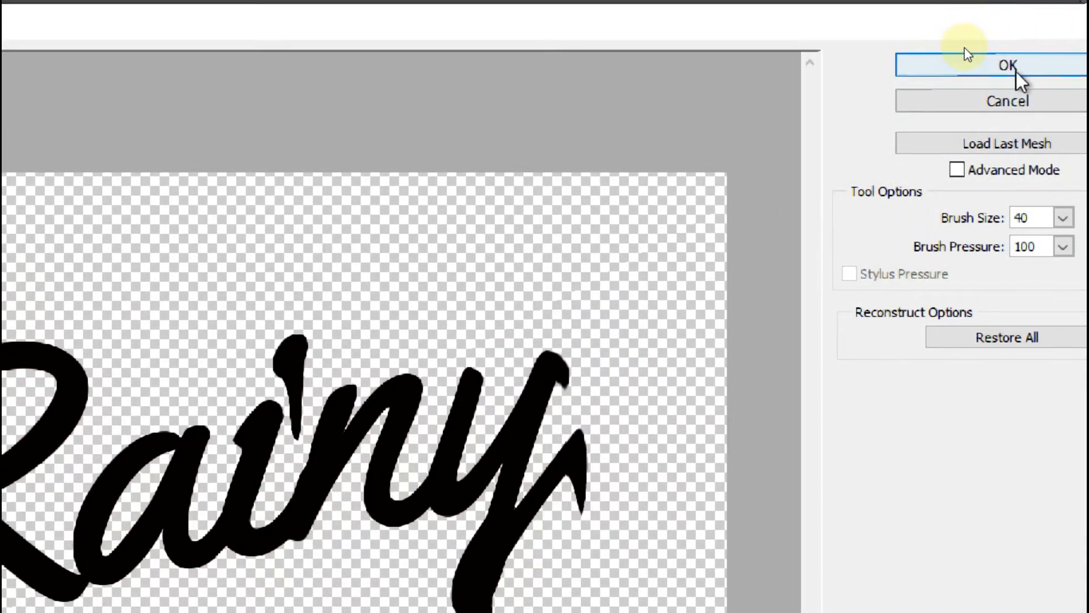
{"action": "left_click", "coordinate": [1001, 58]}
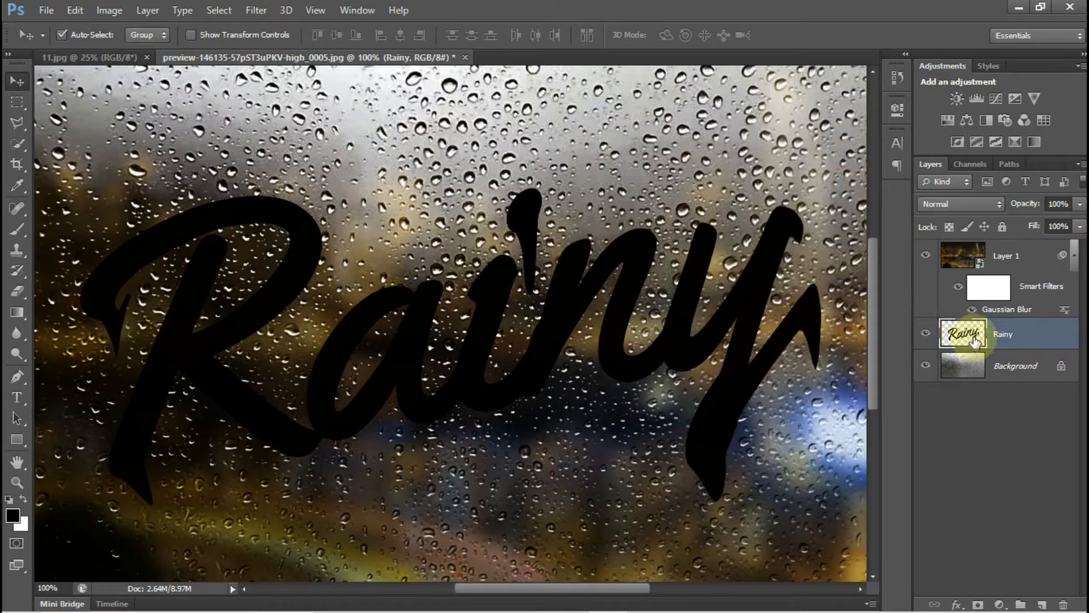
Set the Rainy layer's blend mode to Overlay and reduce Layer 1's opacity to 50%, leaving no layer selected.
{"action": "left_click", "coordinate": [999, 205]}
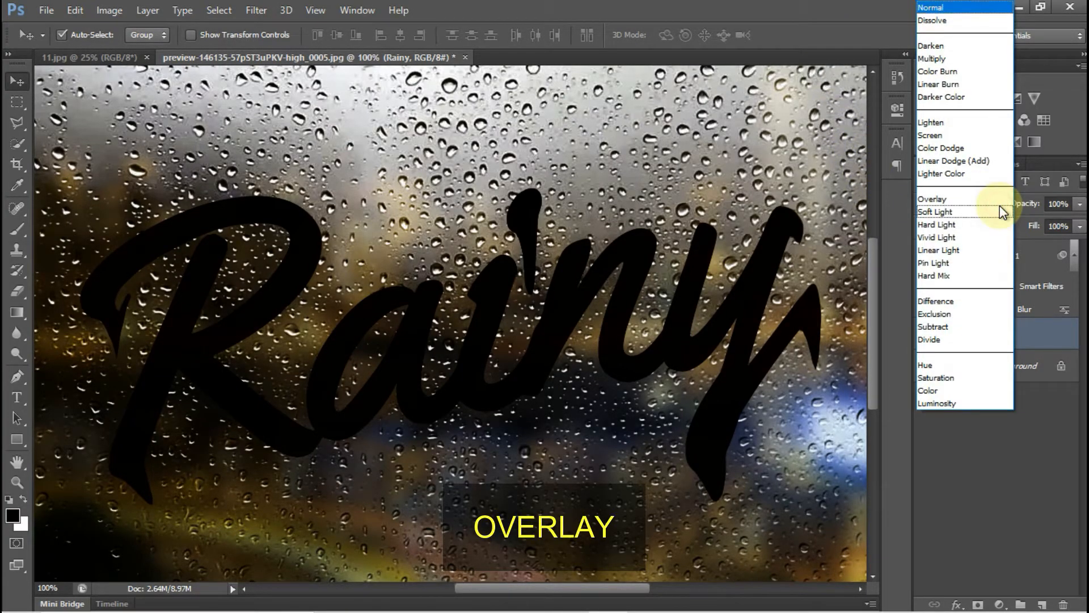
{"action": "left_click", "coordinate": [972, 198]}
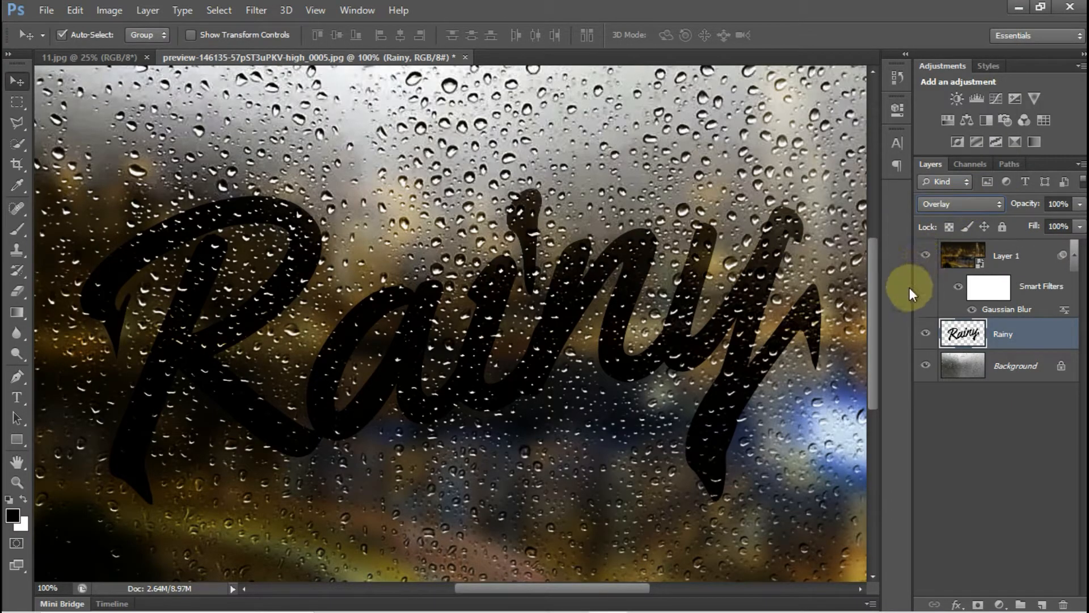
{"action": "left_click", "coordinate": [1010, 252]}
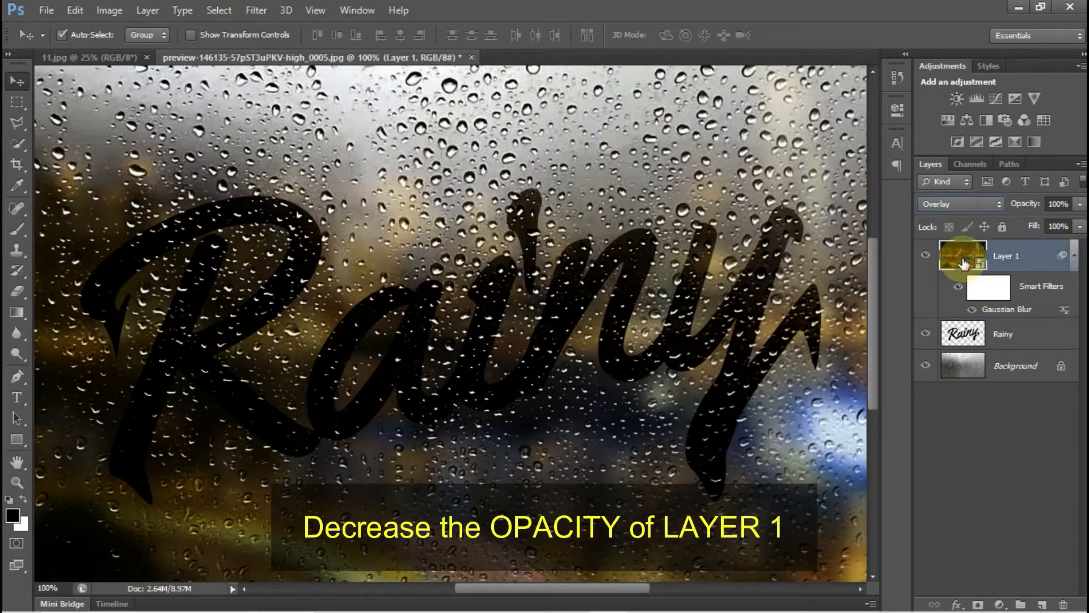
{"action": "left_click", "coordinate": [1079, 204]}
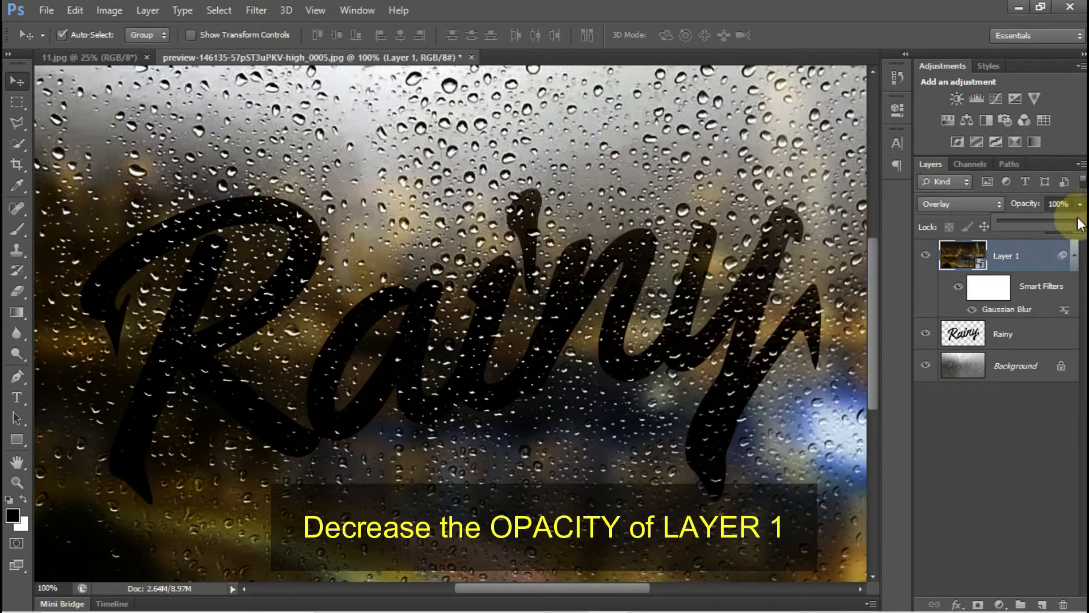
{"action": "left_click_drag", "start_coordinate": [1063, 219], "coordinate": [1039, 219]}
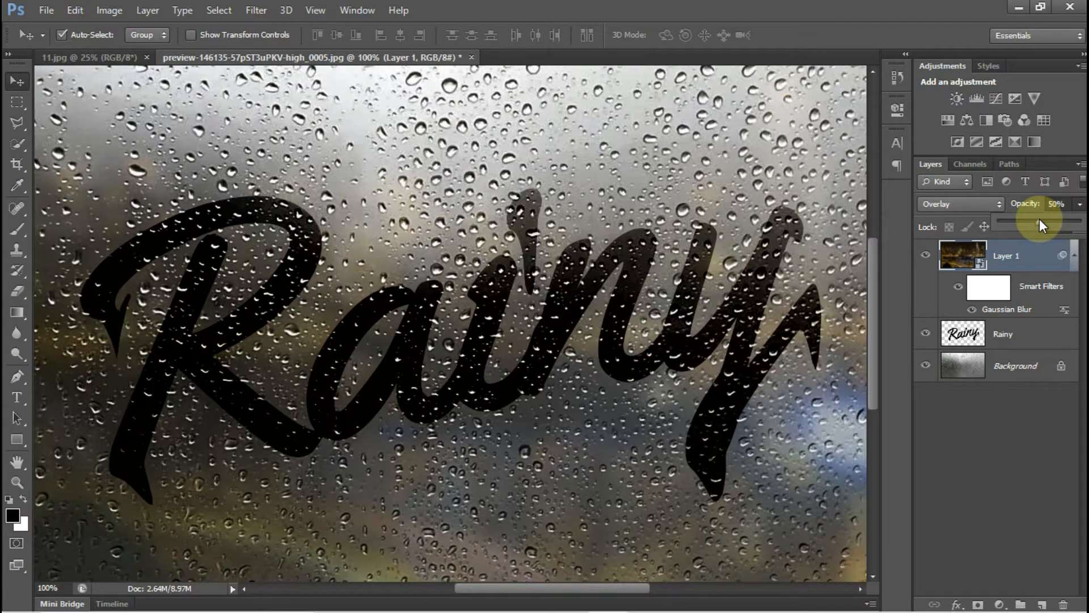
{"action": "left_click", "coordinate": [965, 440]}
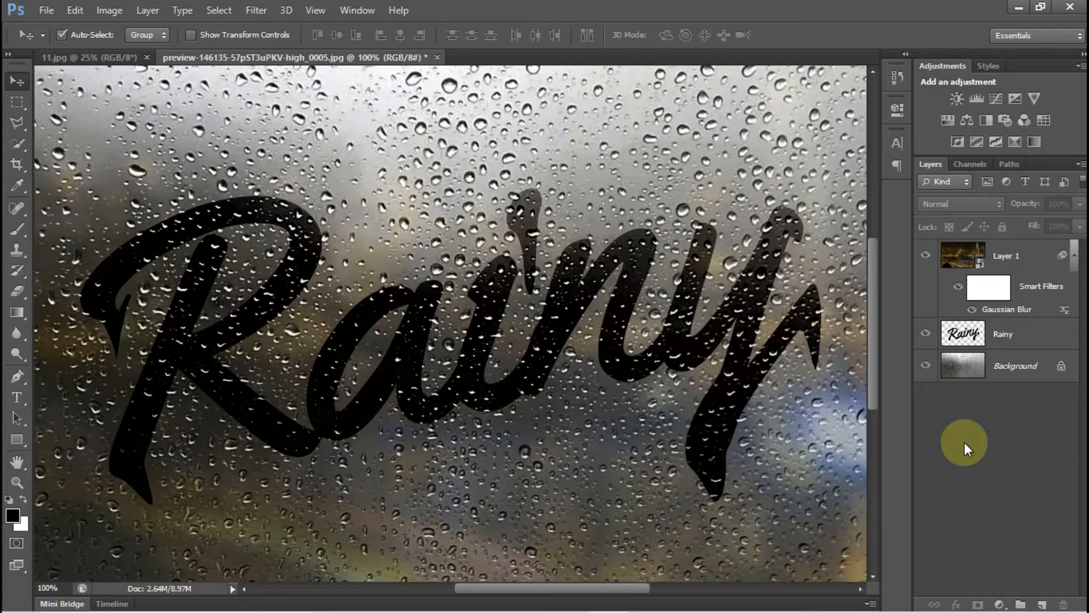